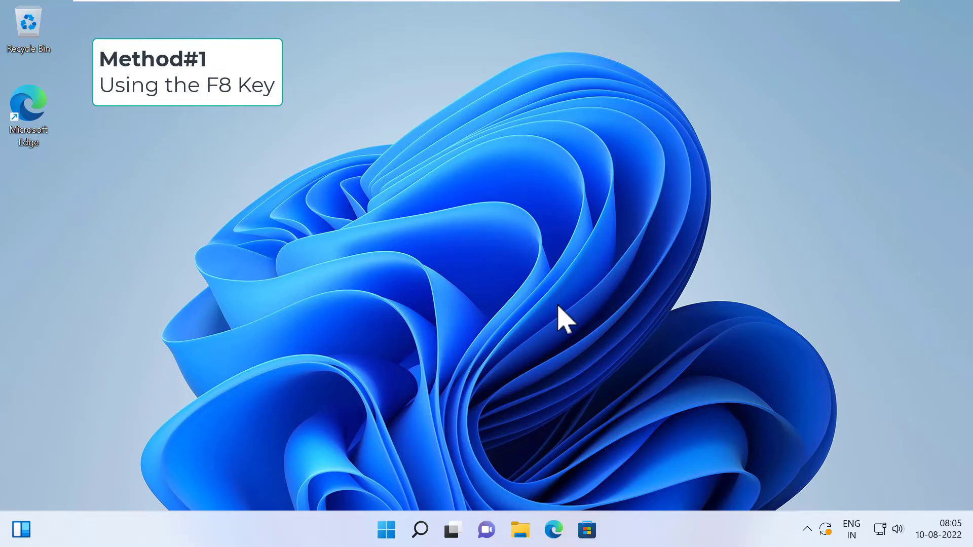
# Step: Restart the PC from the Start button's right-click Shut down or sign out menu
pyautogui.rightClick(388, 530)
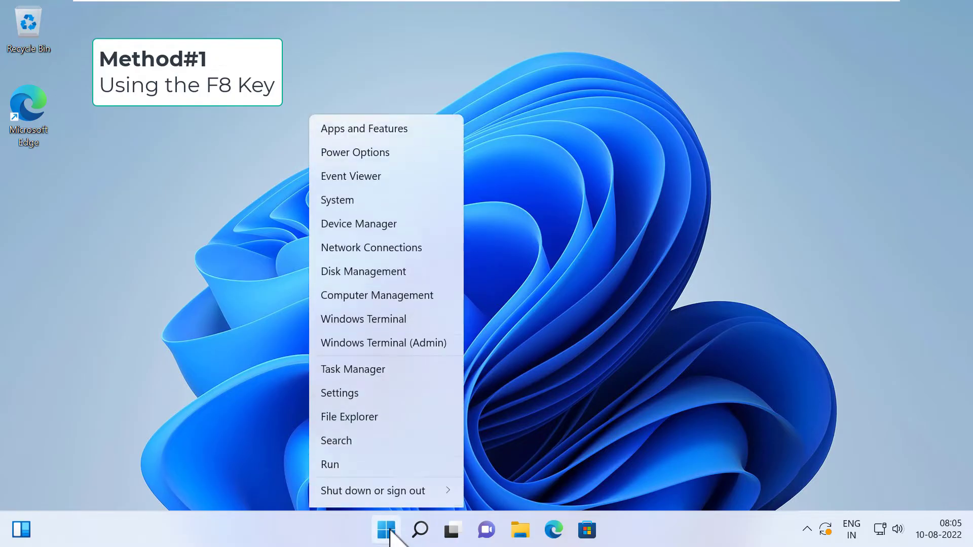
pyautogui.moveTo(426, 474)
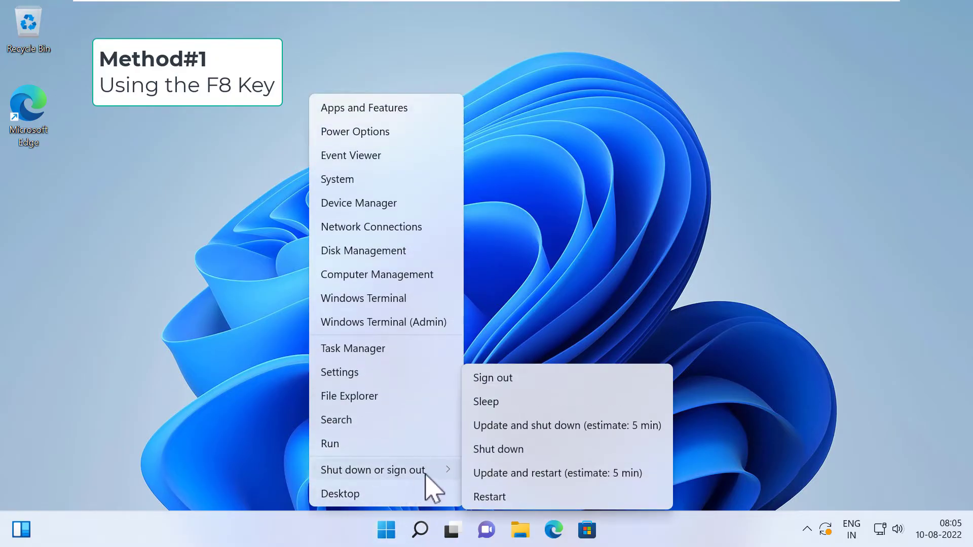
pyautogui.click(527, 476)
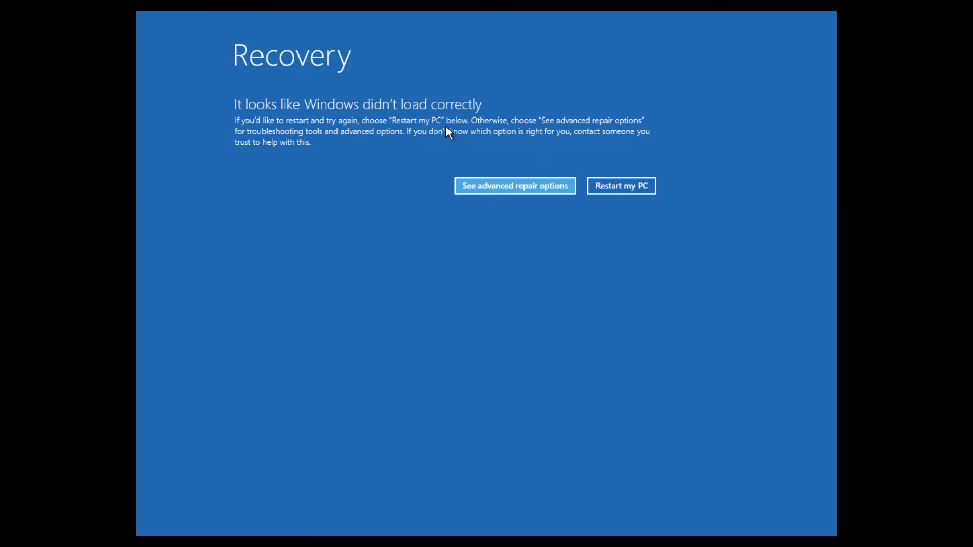
# Step: Go through Advanced repair options, Troubleshoot, Advanced options, Startup Settings and restart
pyautogui.click(493, 186)
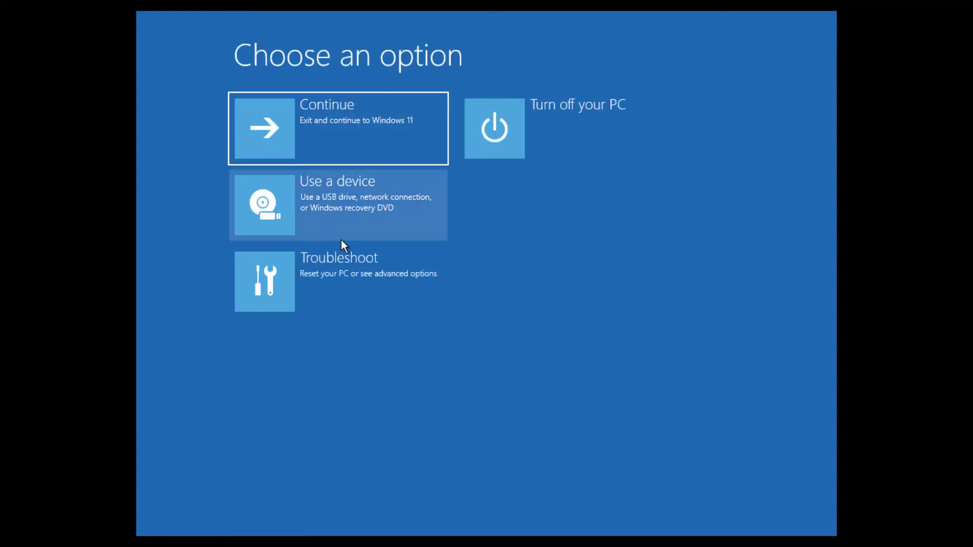
pyautogui.click(413, 294)
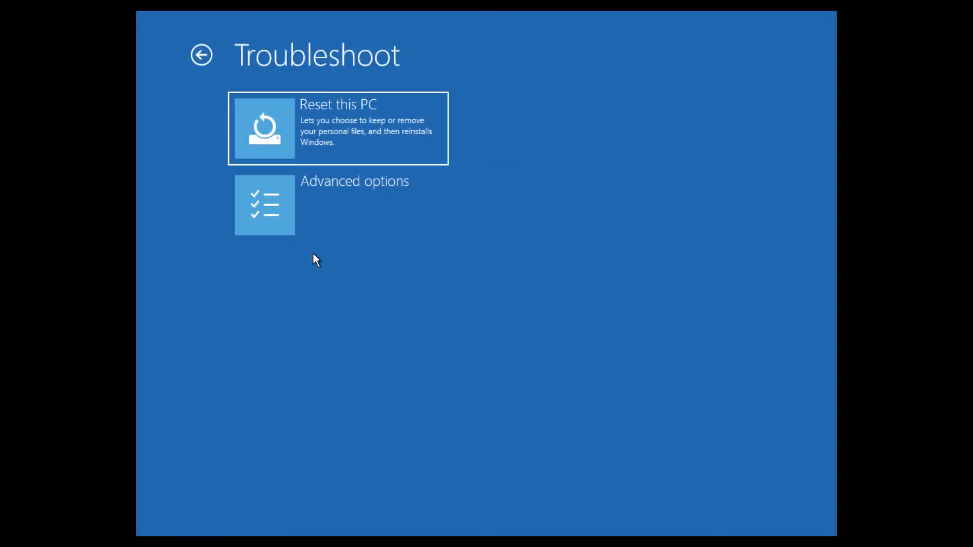
pyautogui.click(338, 200)
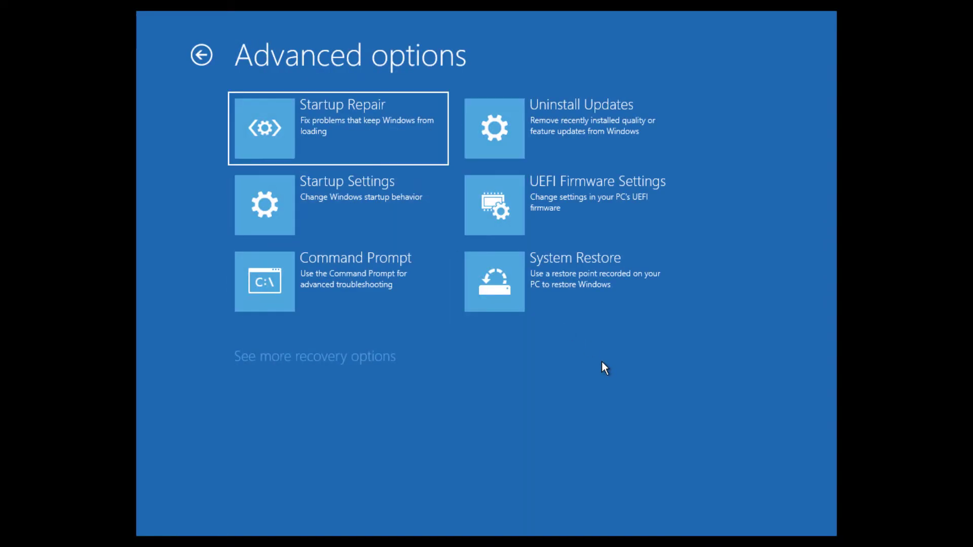
pyautogui.click(312, 221)
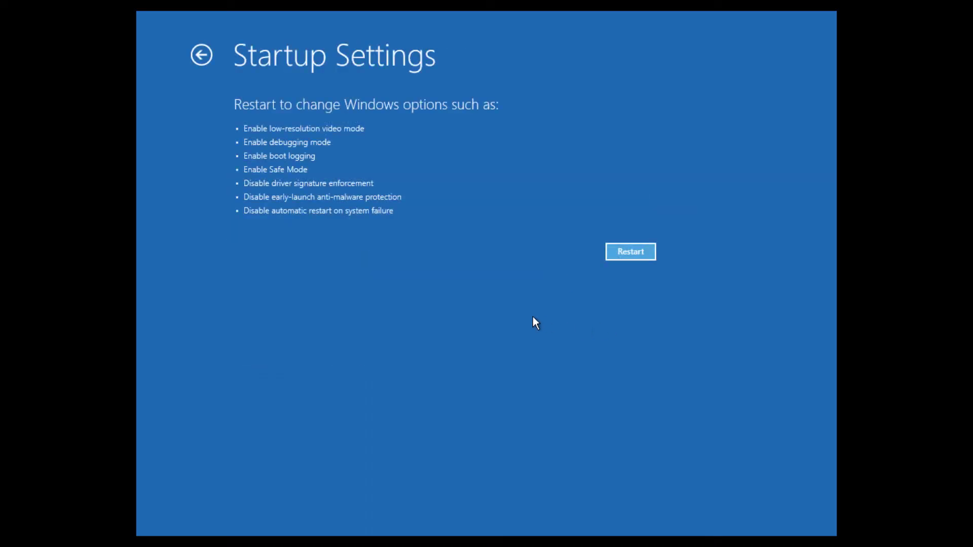
pyautogui.click(649, 255)
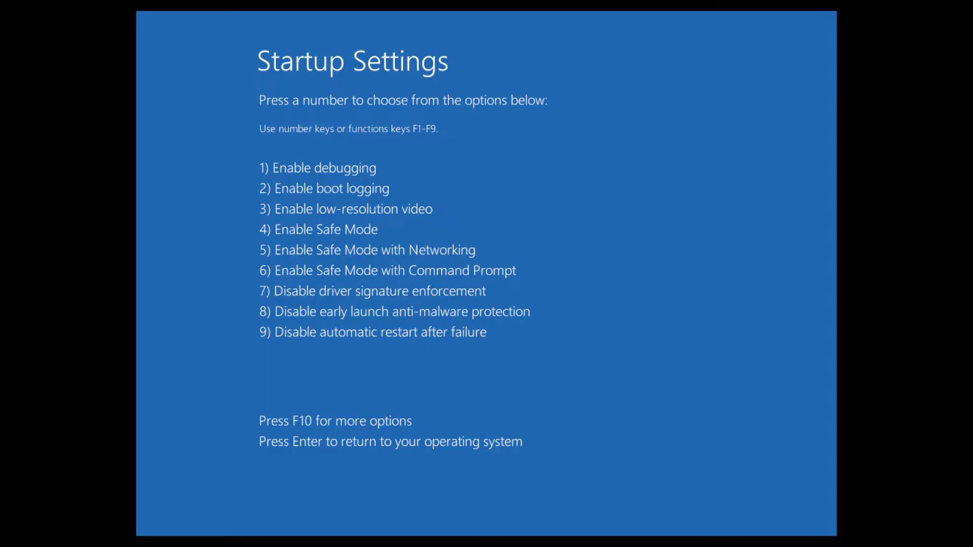
# Step: Pick option 4, Enable Safe Mode, and sign in with the account password
pyautogui.press('F4')
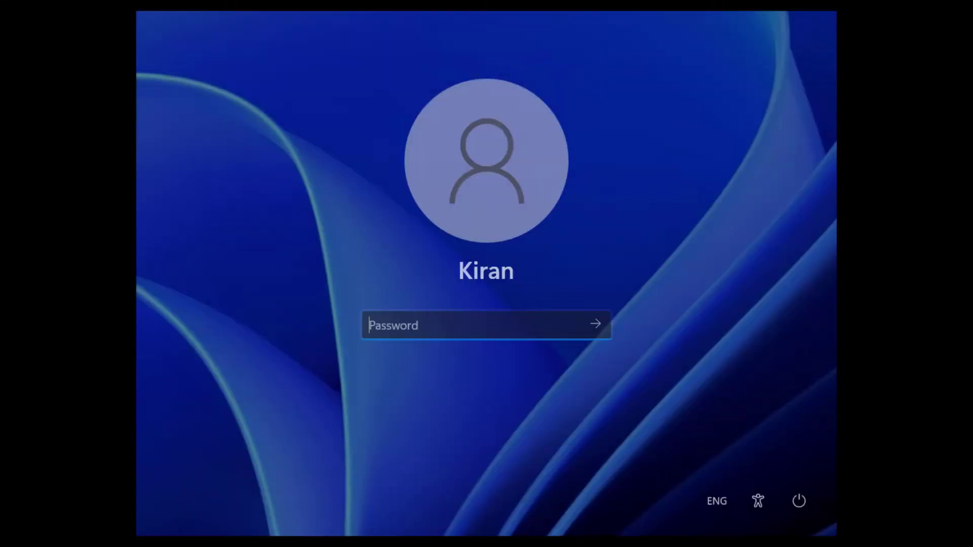
pyautogui.write('123456789')
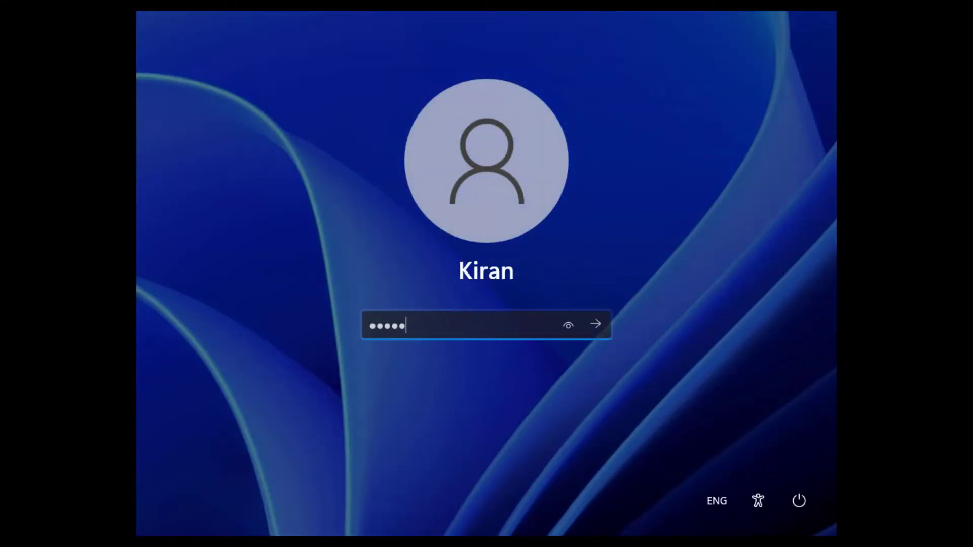
pyautogui.press('Return')
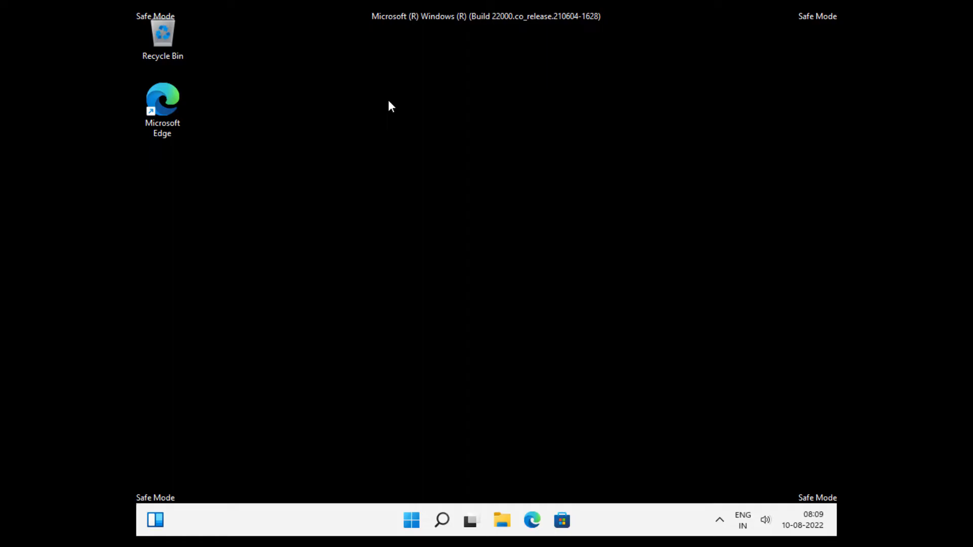
# Step: Restart out of Safe Mode from the Start power menu and sign back in normally
pyautogui.click(414, 526)
pyautogui.click(656, 473)
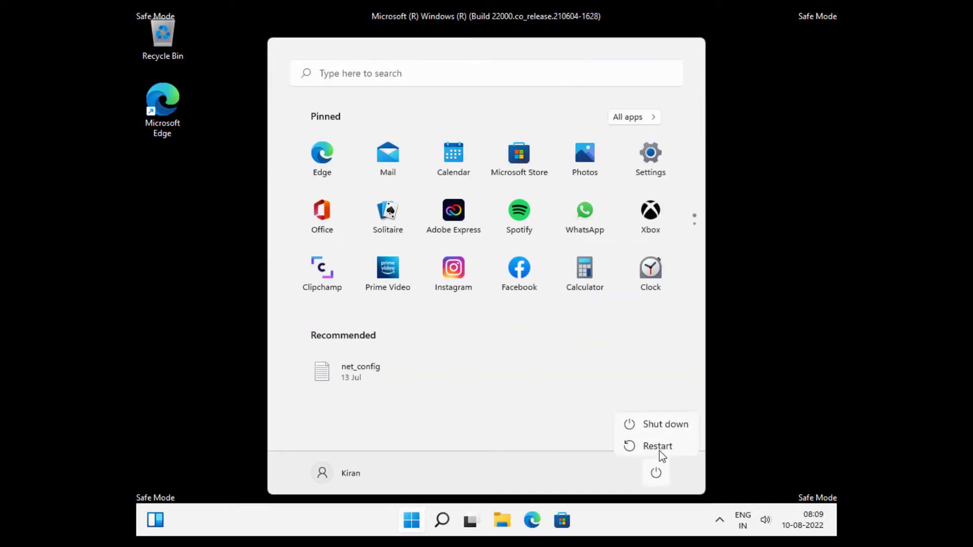
pyautogui.click(669, 443)
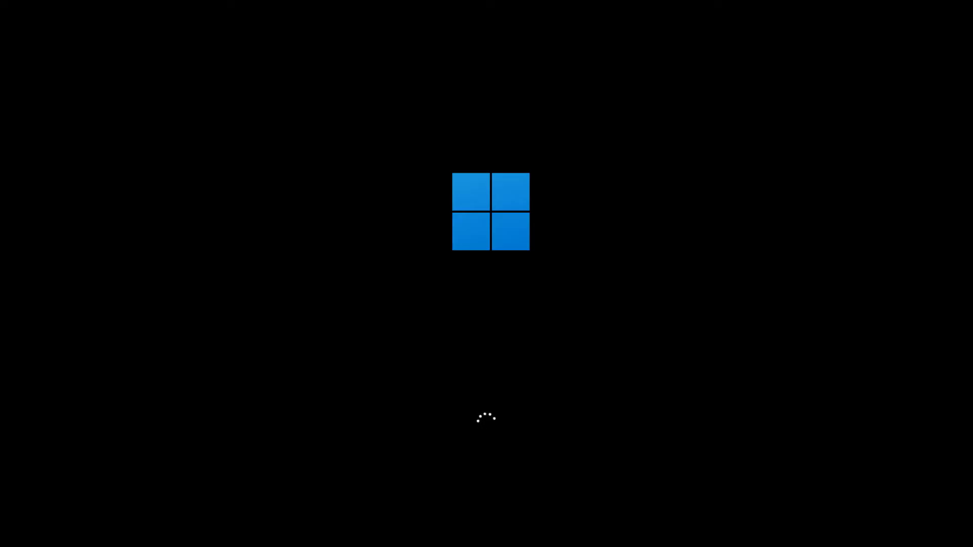
pyautogui.press('Return')
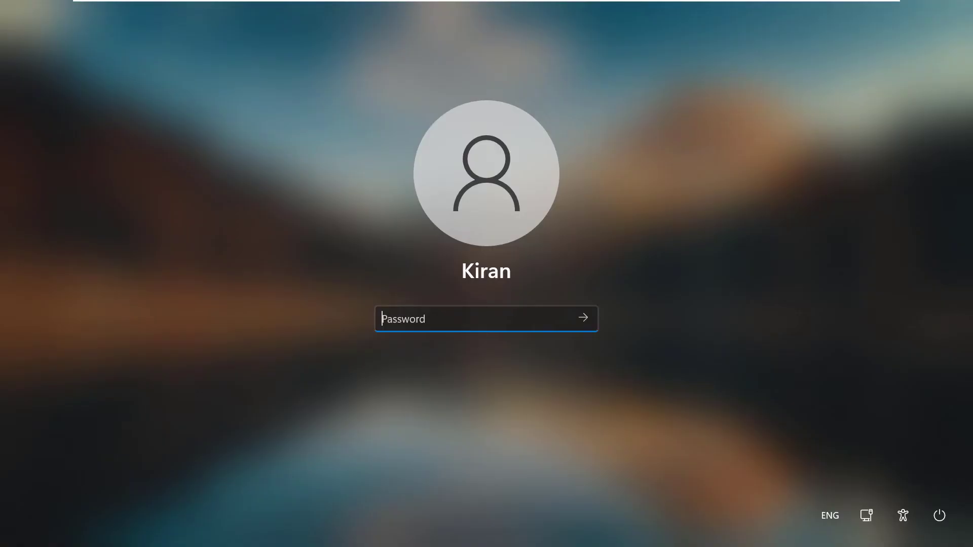
pyautogui.write('••••••••••')
pyautogui.press('Return')
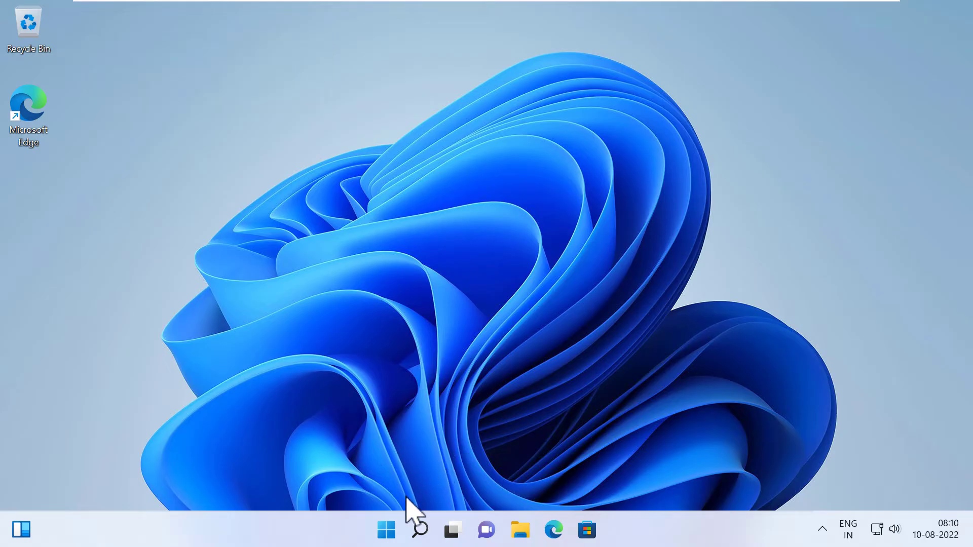
# Step: Restart into the advanced startup recovery screens from the Start menu power options
pyautogui.click(385, 530)
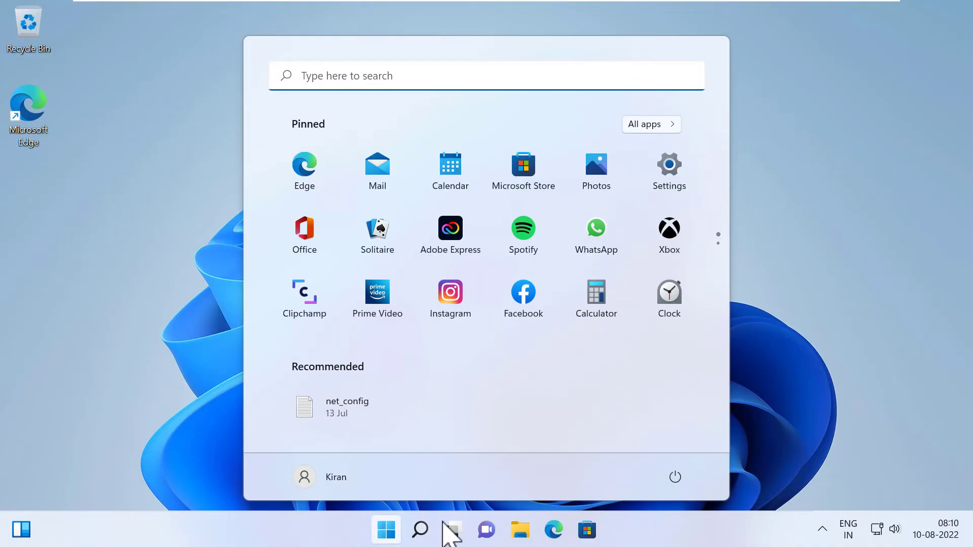
pyautogui.click(682, 478)
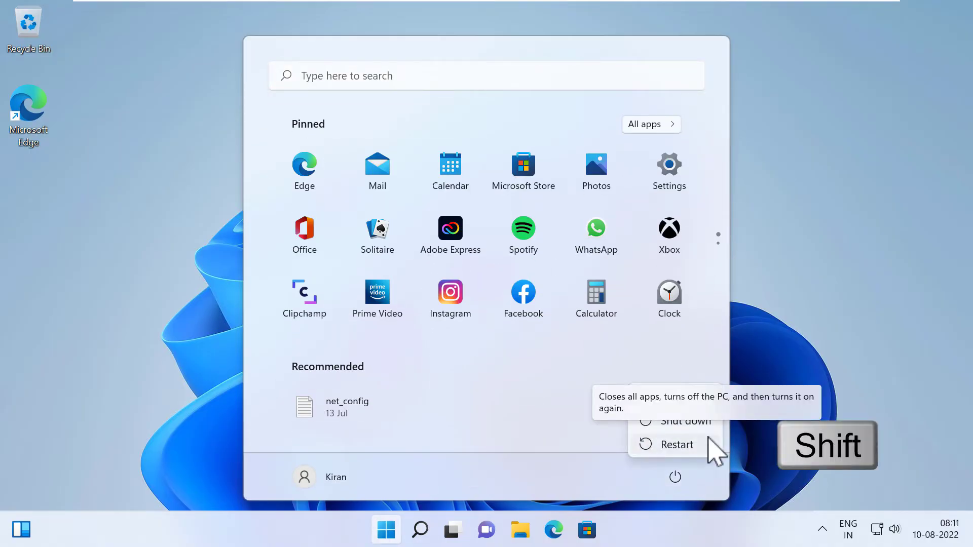
pyautogui.keyDown('shift'); pyautogui.click(709, 439); pyautogui.keyUp('shift')
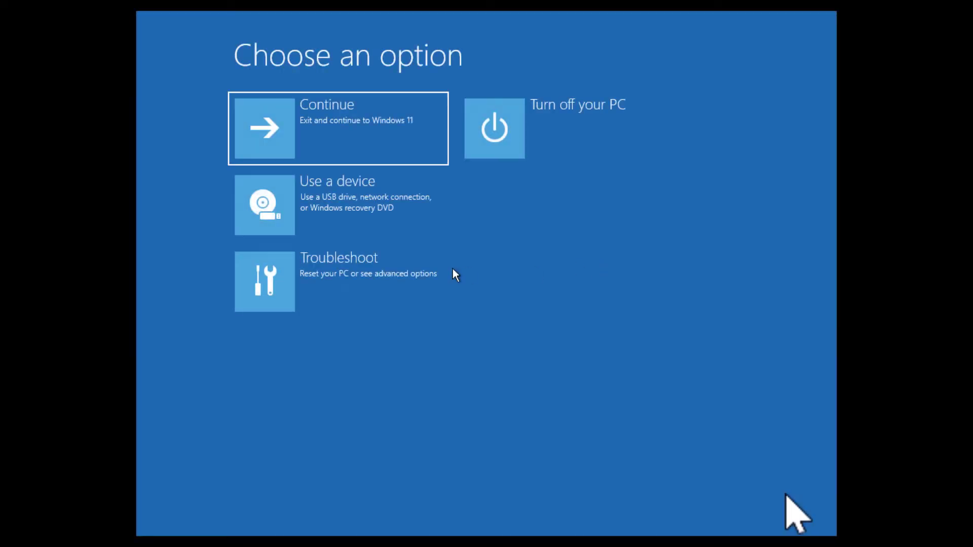
# Step: Go to Troubleshoot, Advanced options, Startup Settings and restart to the numbered list
pyautogui.click(376, 289)
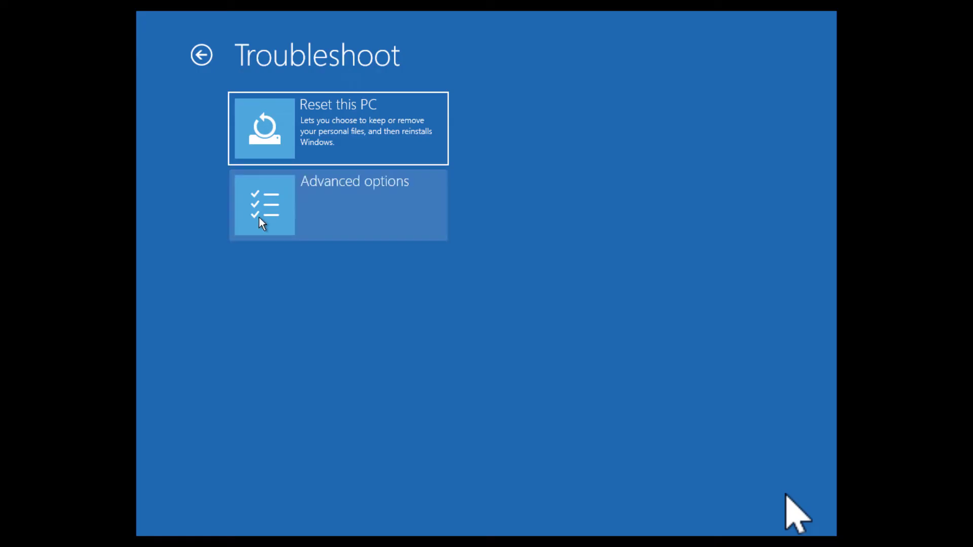
pyautogui.click(259, 218)
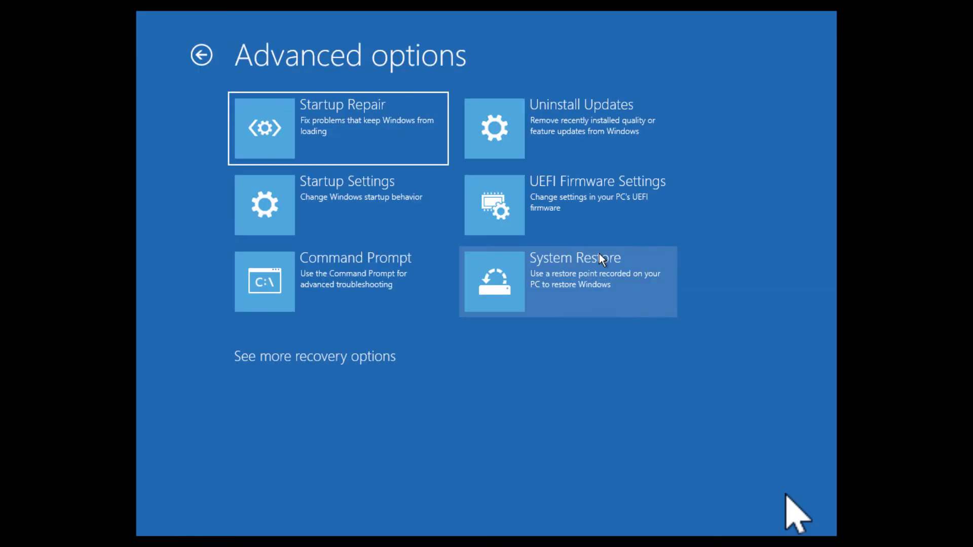
pyautogui.click(314, 195)
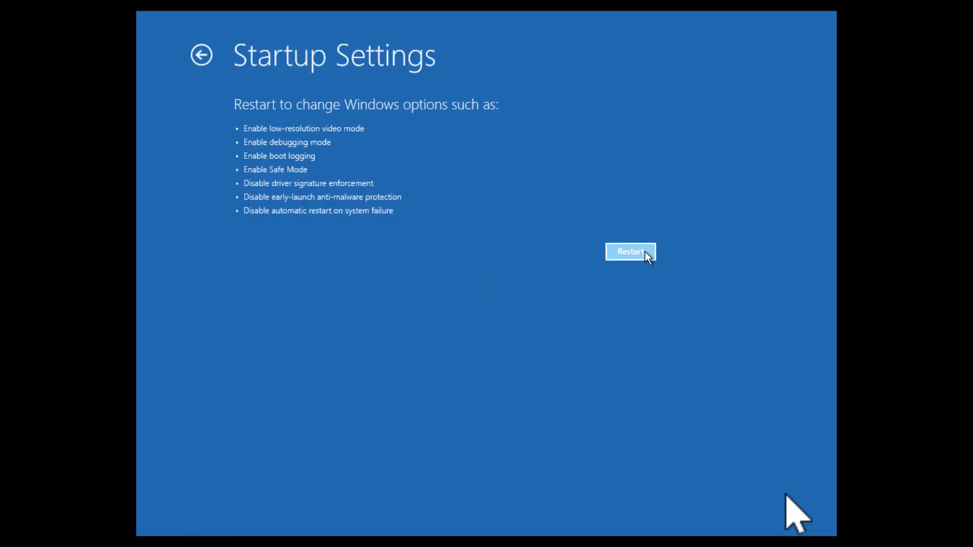
pyautogui.click(645, 251)
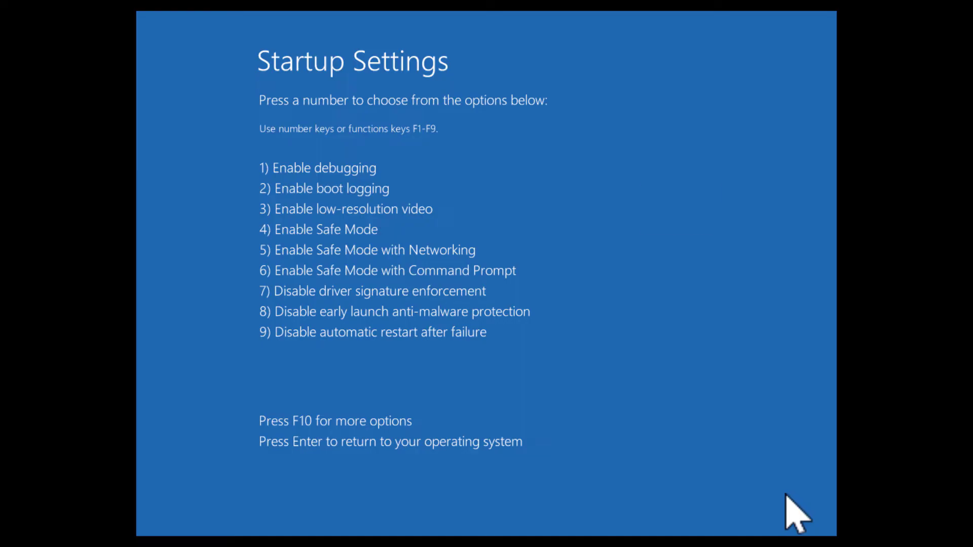
# Step: Choose Enable Safe Mode with F4, then sign in with the account password
pyautogui.press('F4')
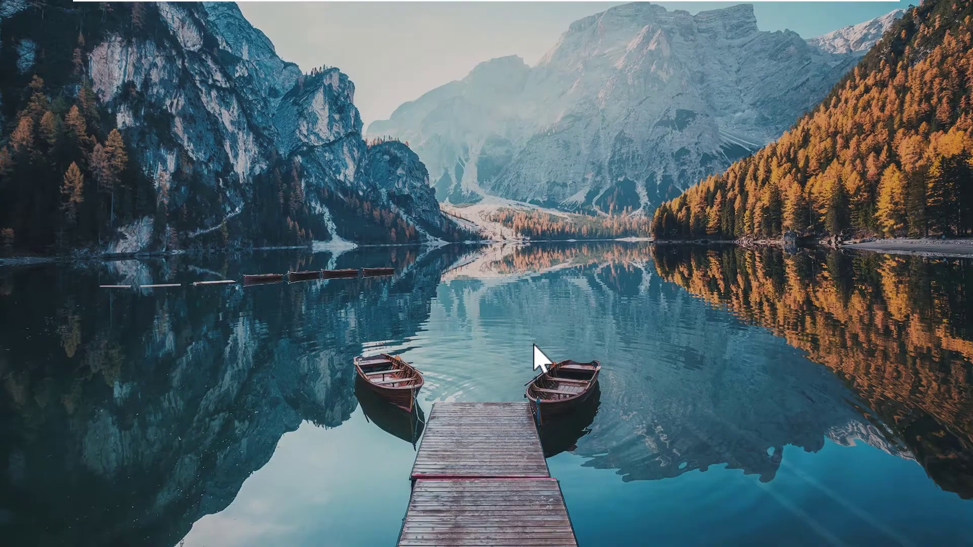
pyautogui.click(534, 348)
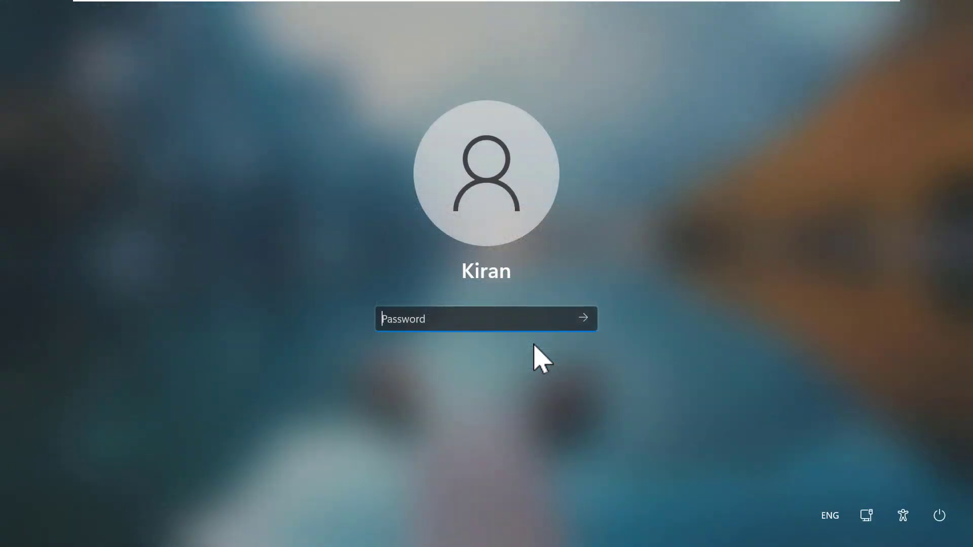
pyautogui.write('****')
pyautogui.press('Return')
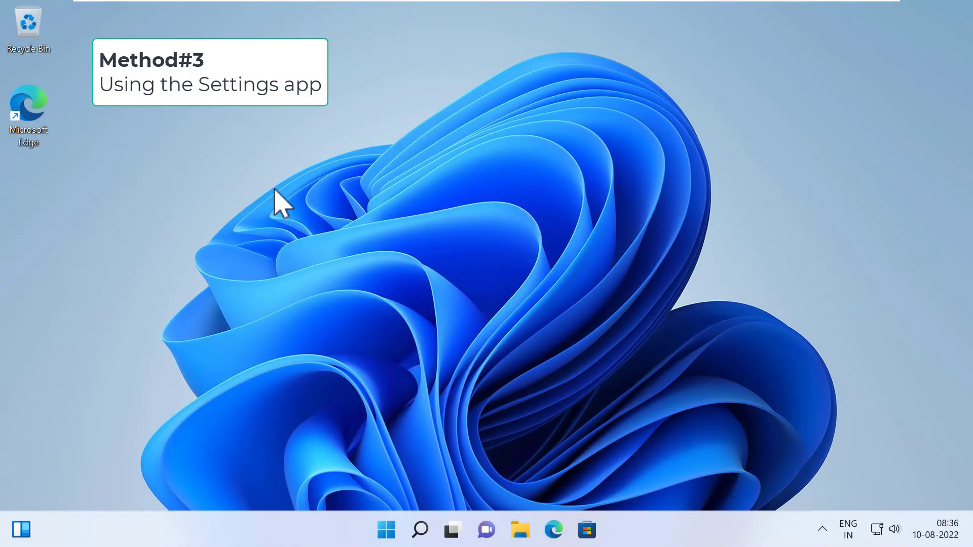
# Step: In Settings > System > Recovery, confirm Restart now for Advanced startup
pyautogui.click(386, 529)
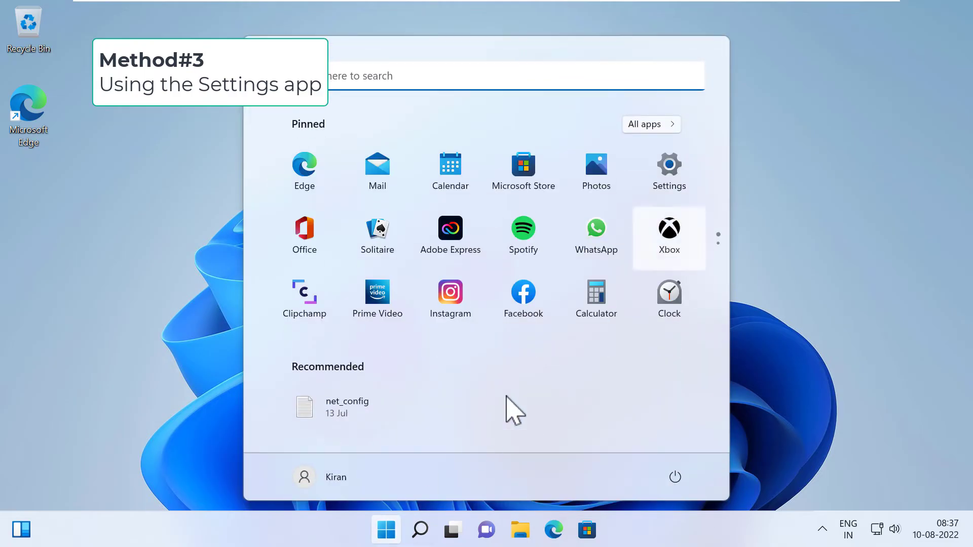
pyautogui.click(691, 185)
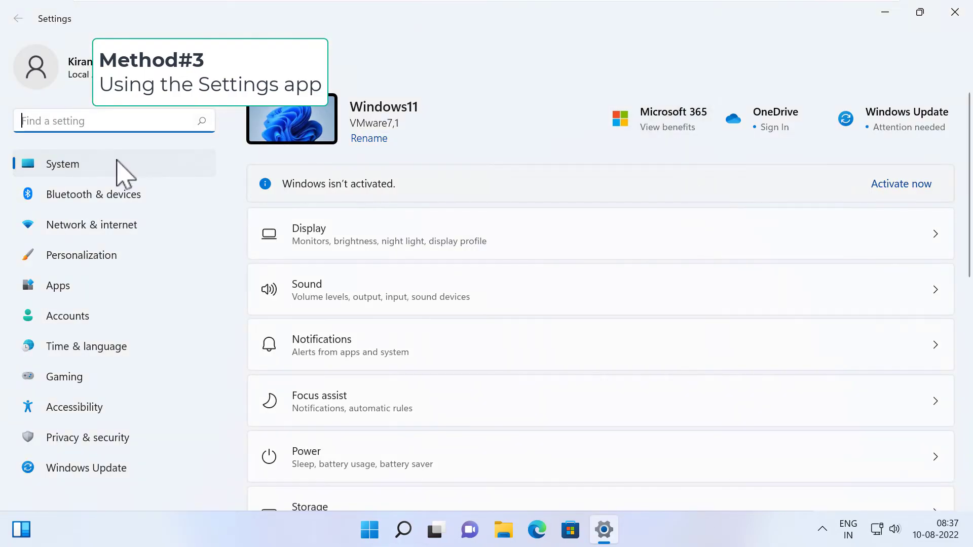
pyautogui.scroll(-5, 597, 286)
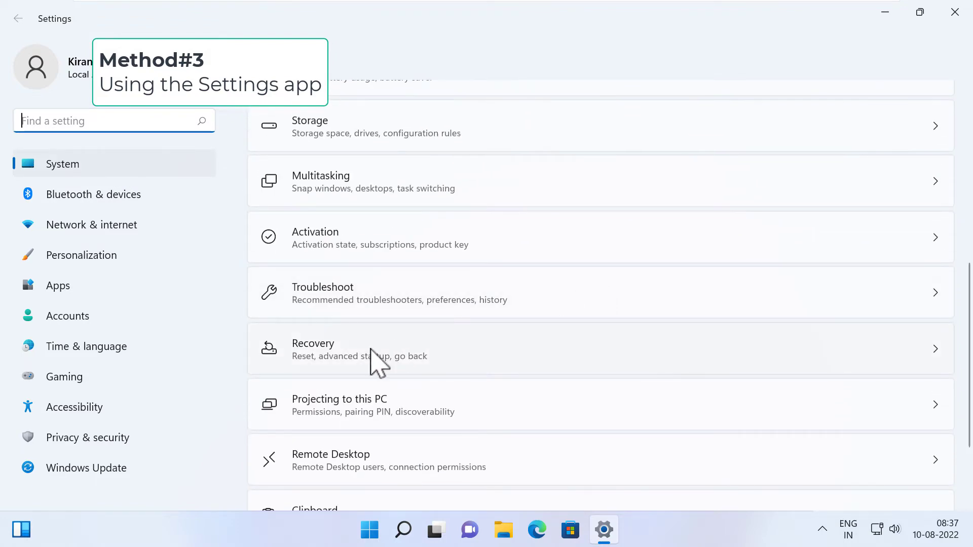
pyautogui.click(371, 350)
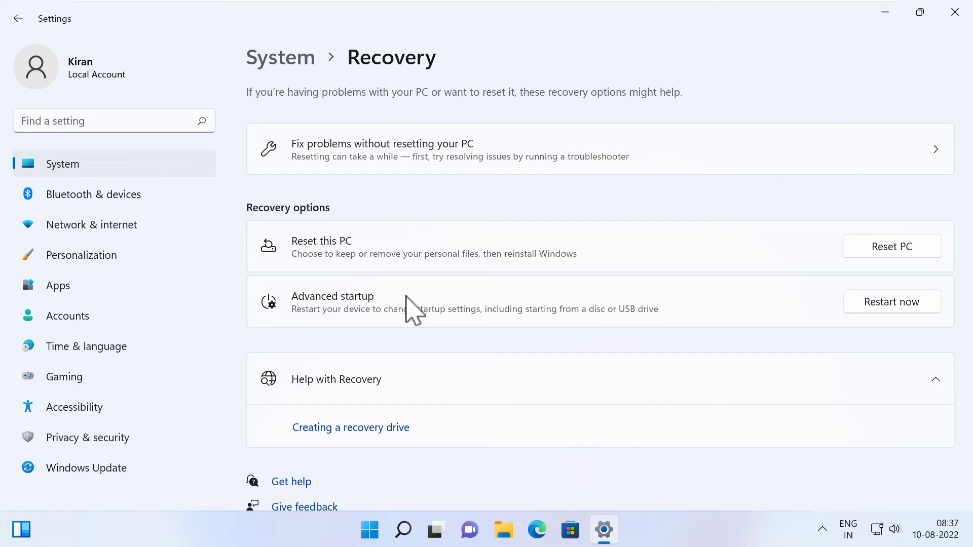
pyautogui.click(897, 301)
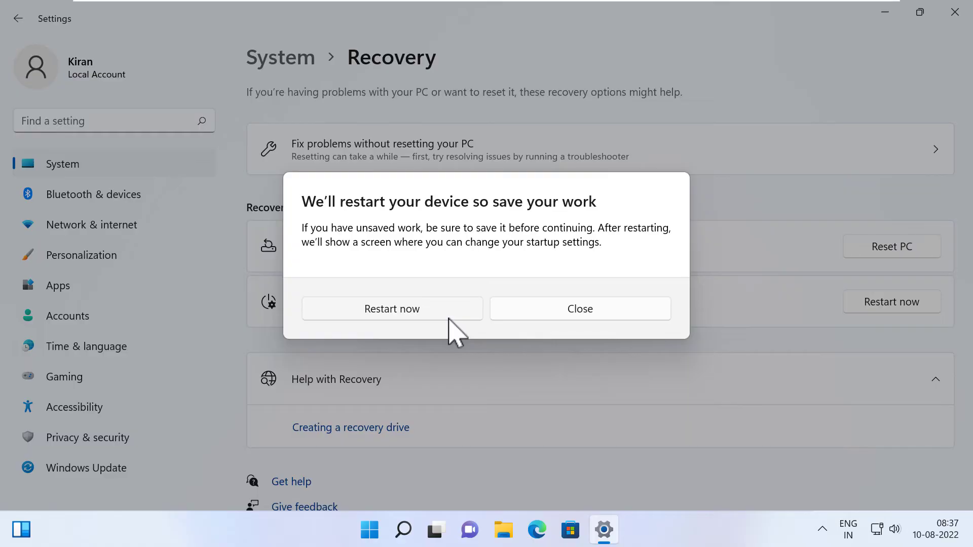
pyautogui.click(449, 318)
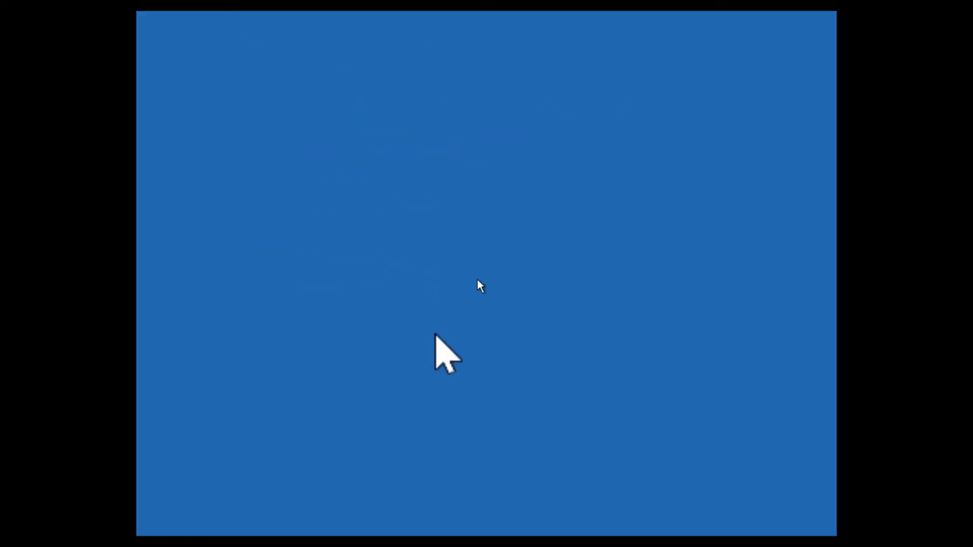
# Step: Go to Troubleshoot, Advanced options, Startup Settings in the recovery environment
pyautogui.click(370, 294)
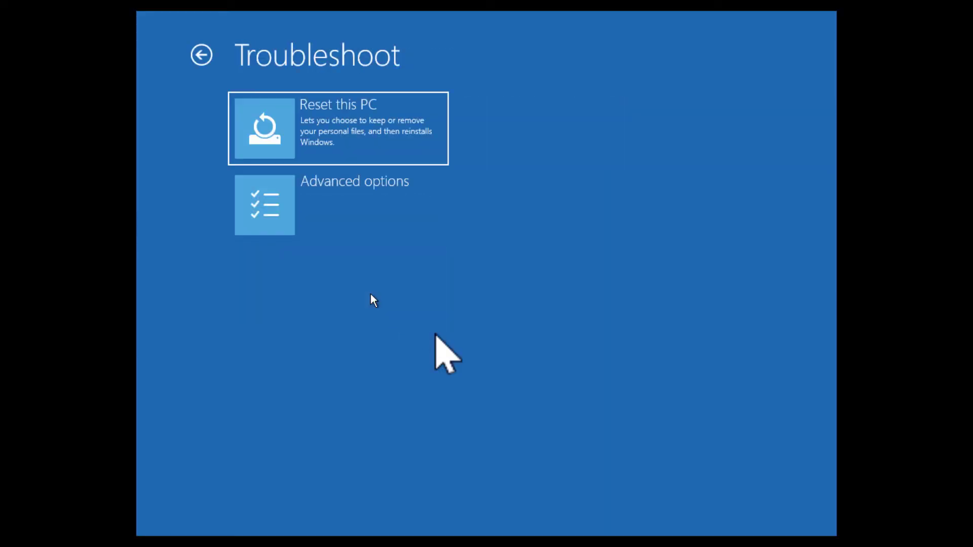
pyautogui.click(355, 222)
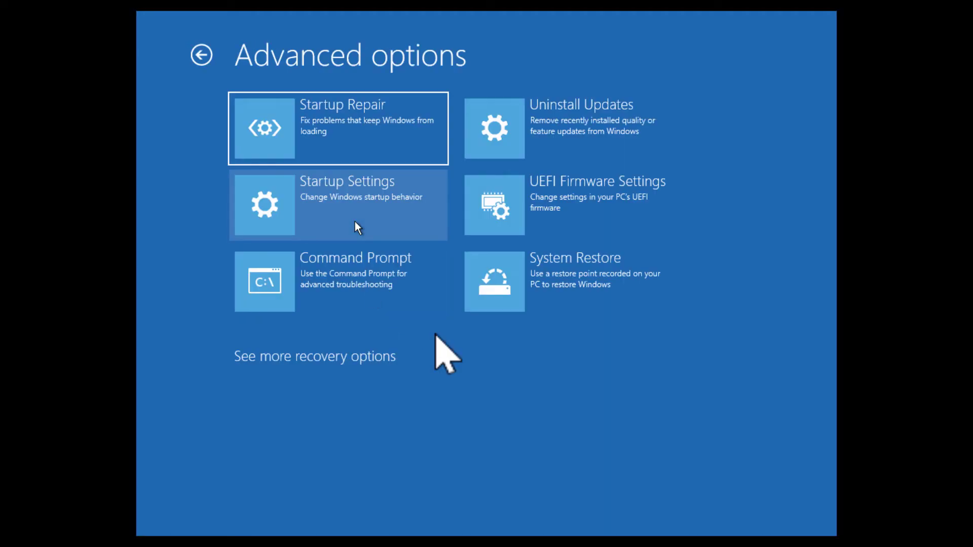
pyautogui.click(392, 213)
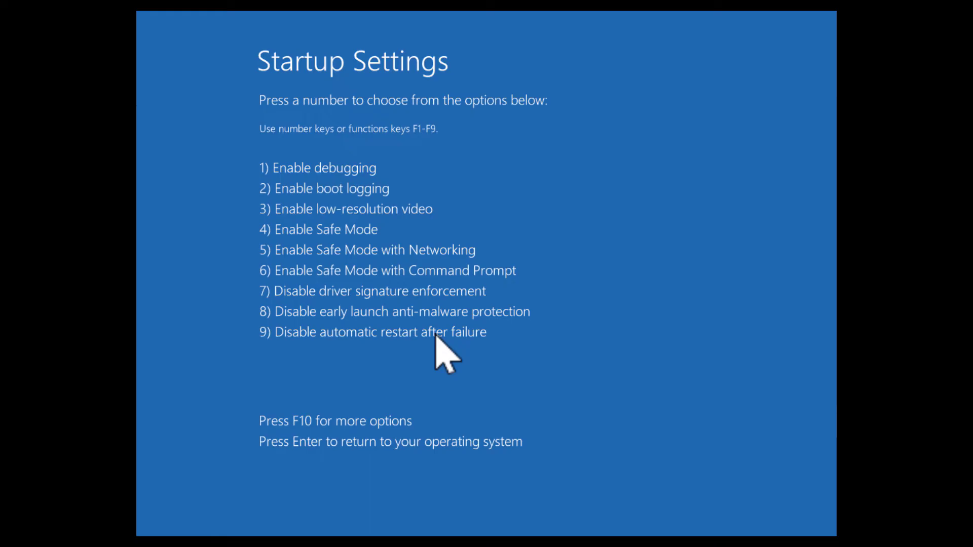
# Step: Boot with Enable Safe Mode (F4) and sign in with the account password
pyautogui.press('F4')
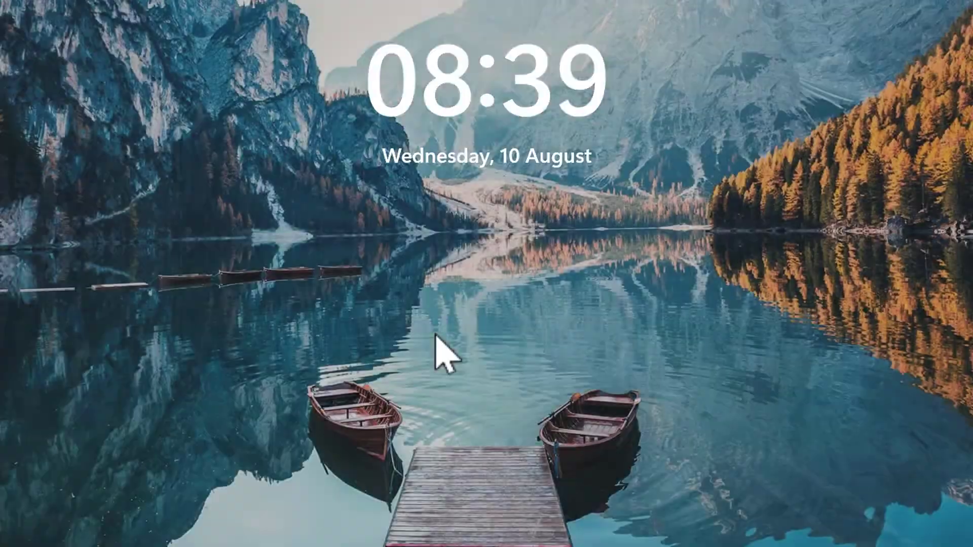
pyautogui.click(434, 335)
pyautogui.write('123456789')
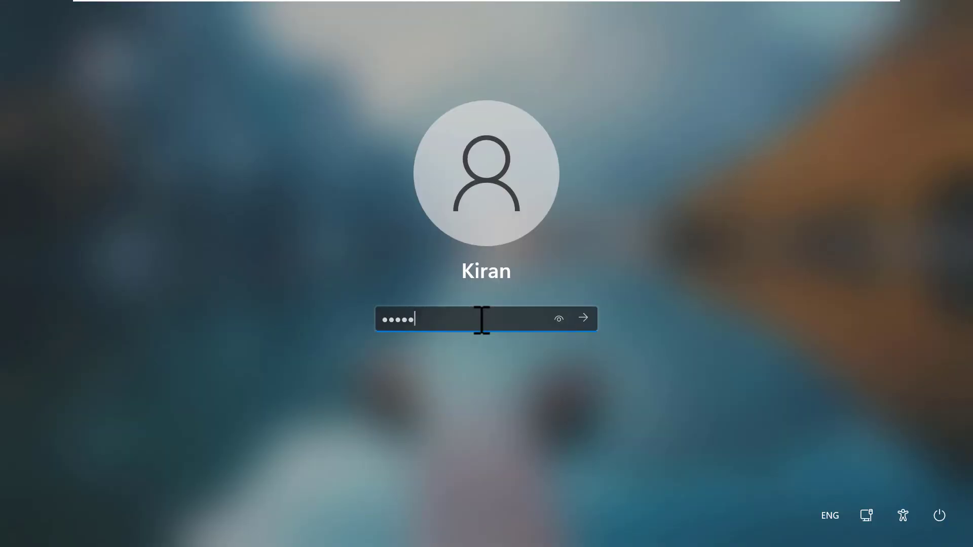
pyautogui.press('Return')
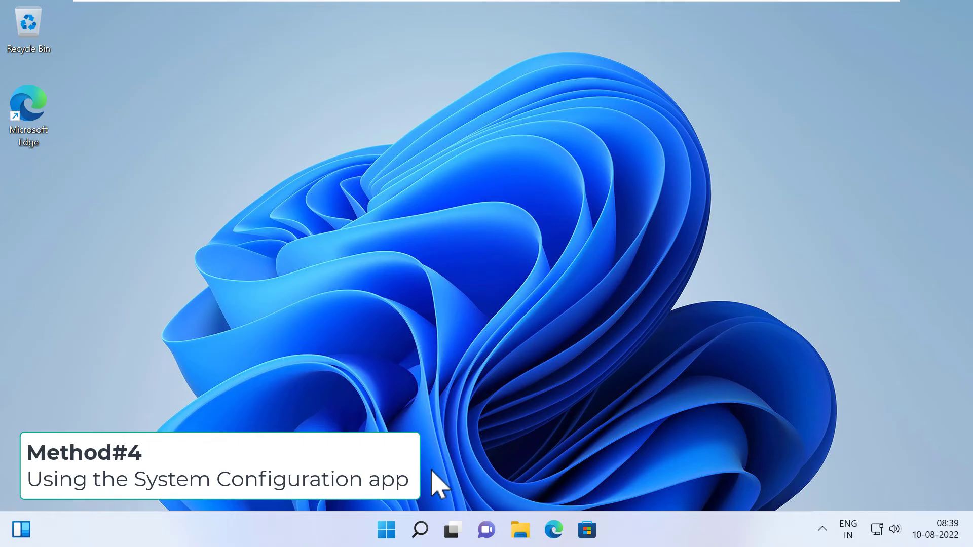
# Step: Search the Start menu for msconfig and launch System Configuration
pyautogui.click(386, 530)
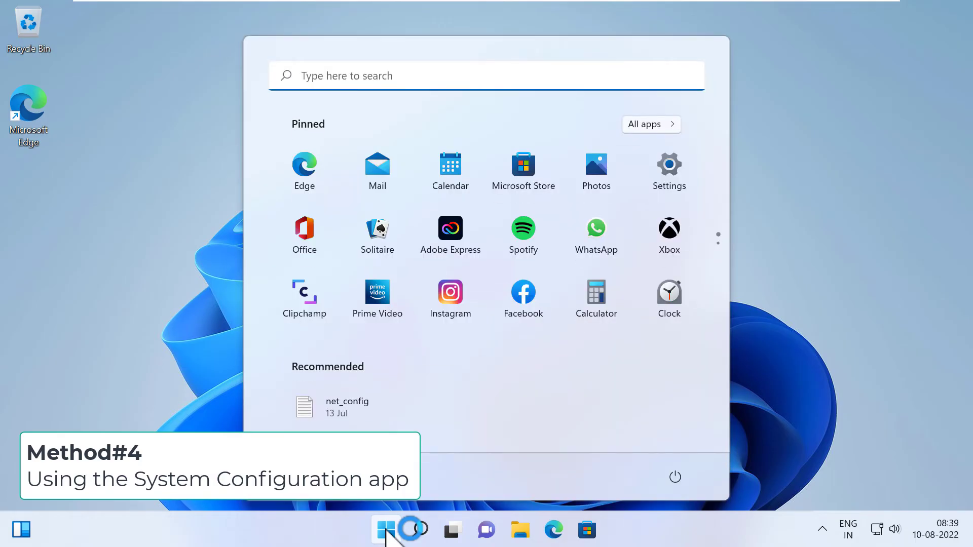
pyautogui.write('msconfig')
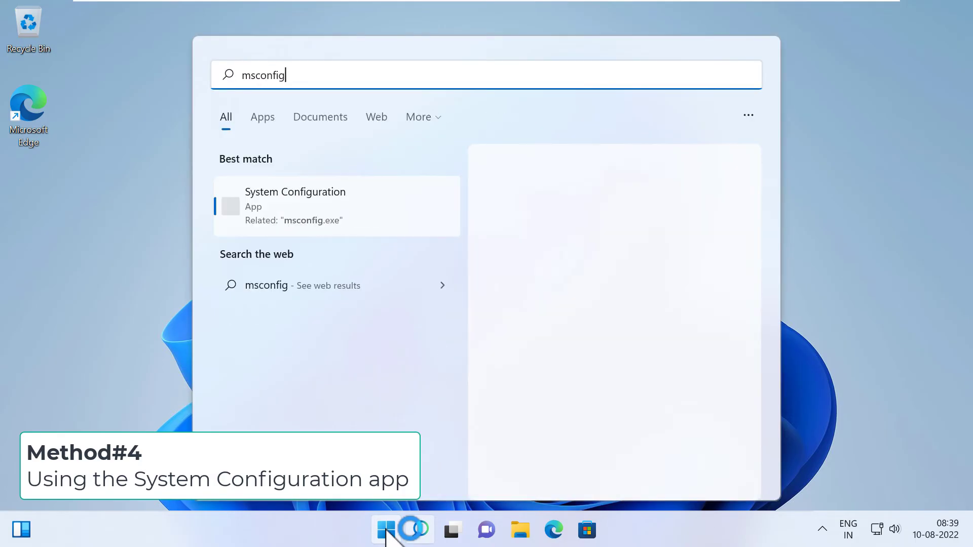
pyautogui.press('Return')
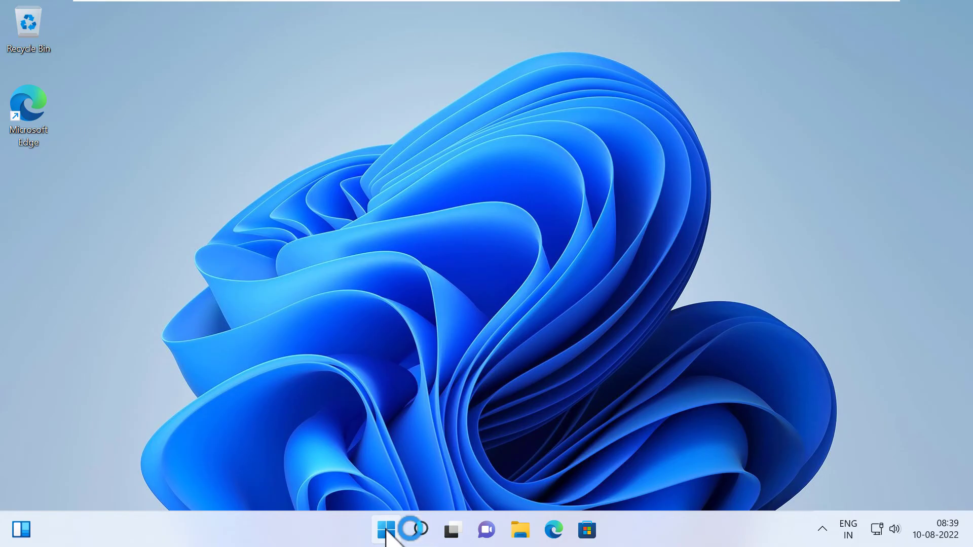